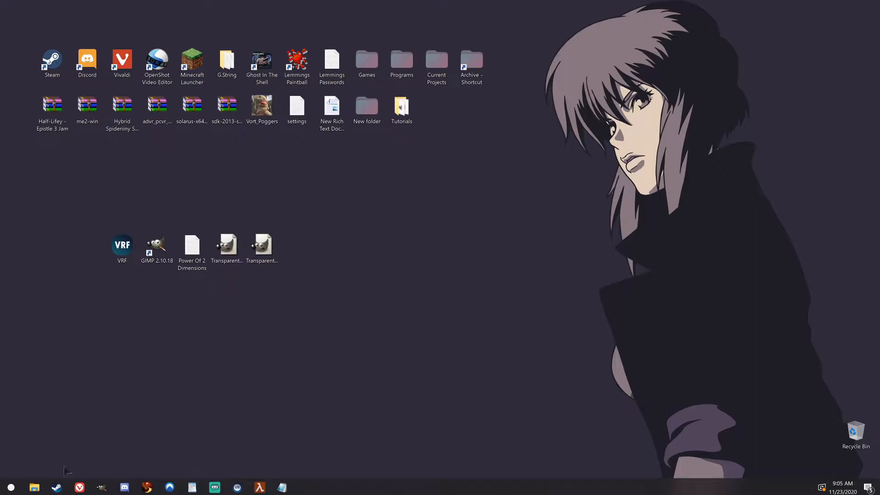
# Switch to GIMP and examine the width and height settings for a new image, without creating one
pyautogui.click(102, 487)
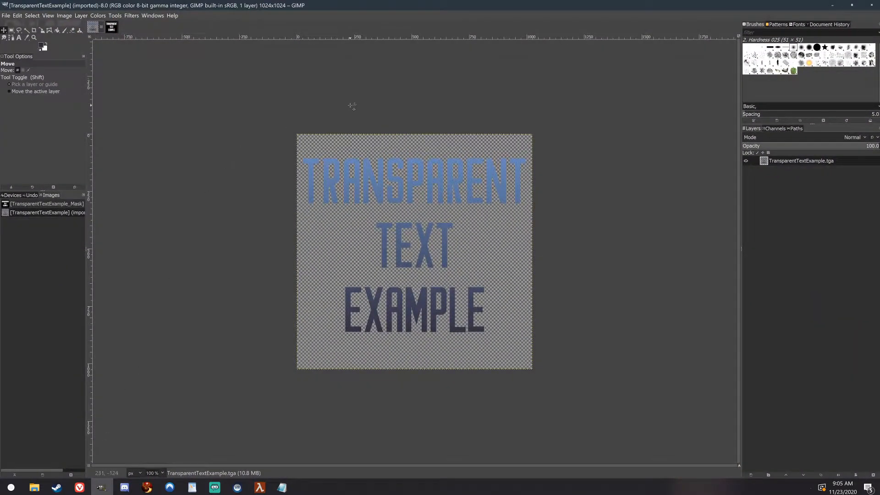
pyautogui.click(5, 16)
pyautogui.click(14, 24)
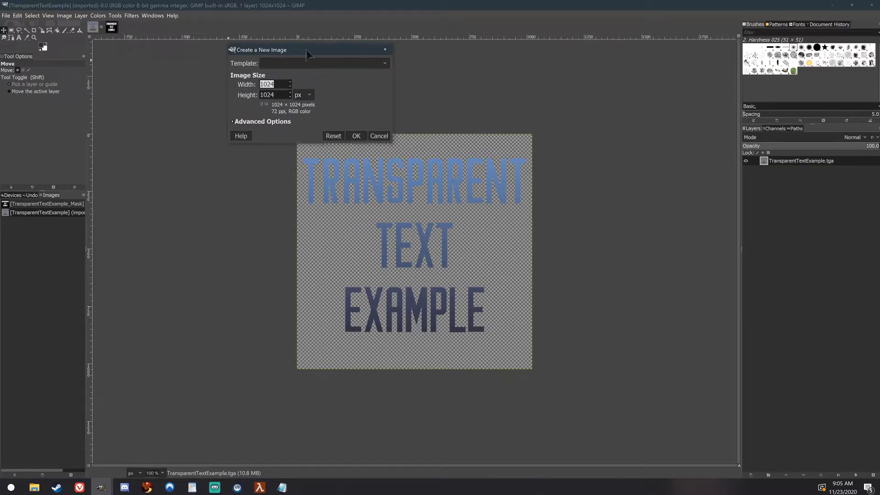
pyautogui.moveTo(299, 52); pyautogui.dragTo(272, 138)
pyautogui.doubleClick(254, 174)
pyautogui.click(251, 170)
pyautogui.moveTo(252, 171); pyautogui.dragTo(222, 170)
pyautogui.click(250, 170)
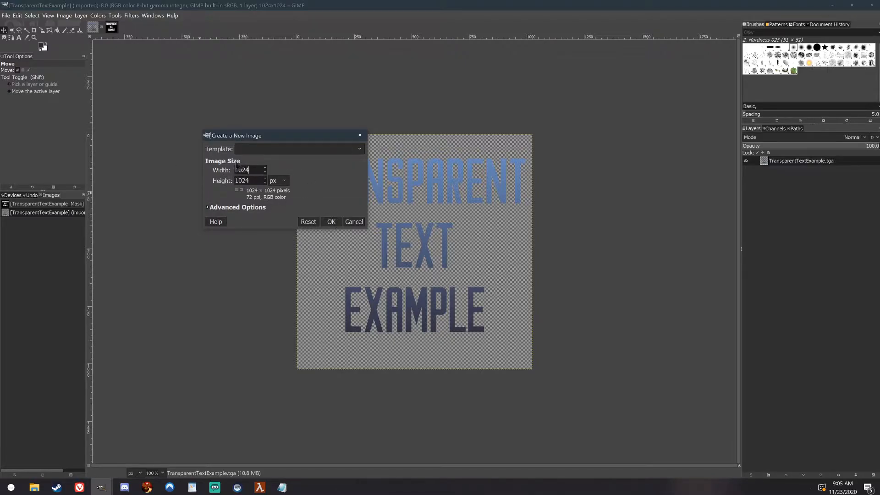
pyautogui.click(352, 222)
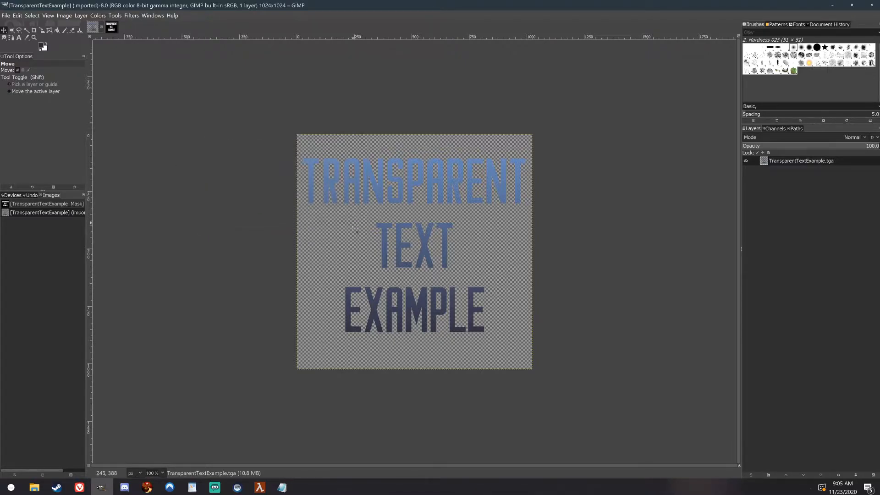
# Switch to Notepad to review the list of power-of-two image dimensions, and minimize it when done
pyautogui.click(282, 487)
pyautogui.moveTo(443, 205); pyautogui.dragTo(401, 126)
pyautogui.moveTo(517, 330); pyautogui.dragTo(560, 393)
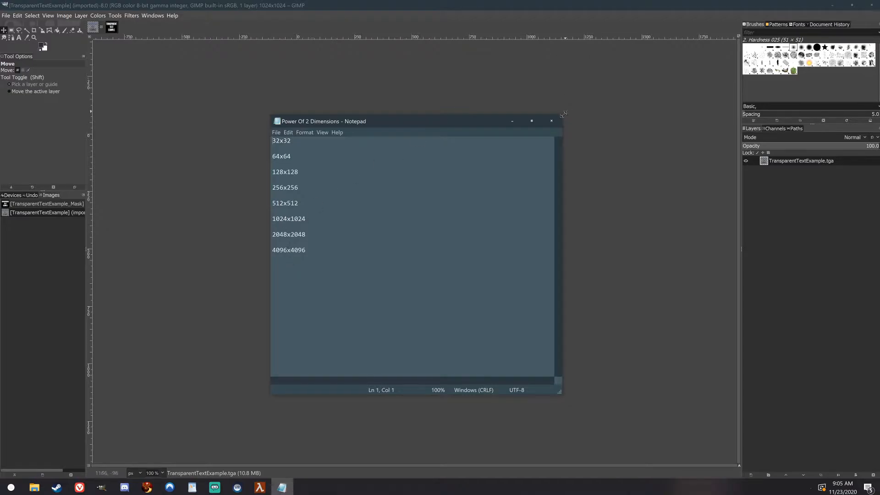
pyautogui.click(514, 120)
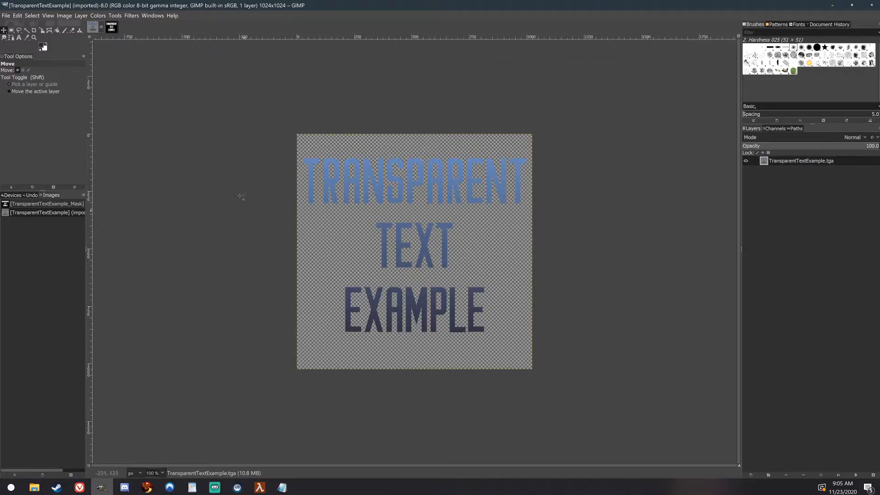
# View the mask image briefly and export the coloured text image to the Desktop as TransparentTextExample.tga, replacing the existing file
pyautogui.click(112, 28)
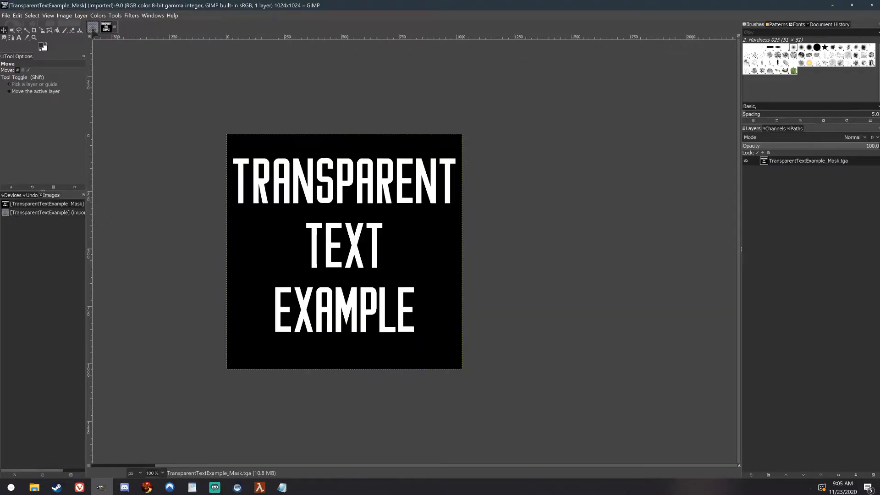
pyautogui.click(94, 28)
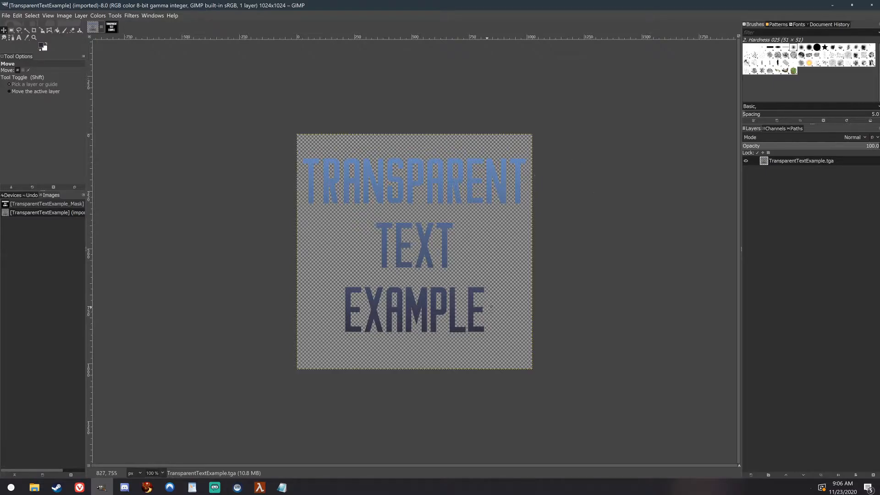
pyautogui.click(6, 15)
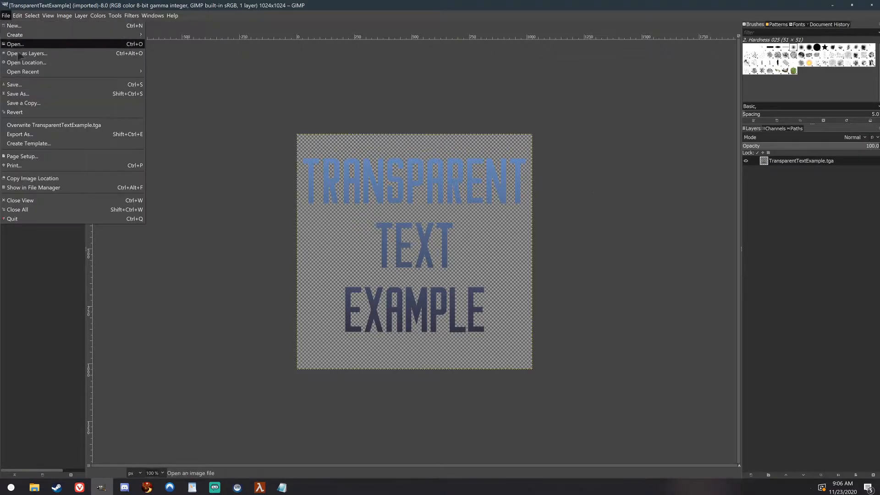
pyautogui.click(56, 136)
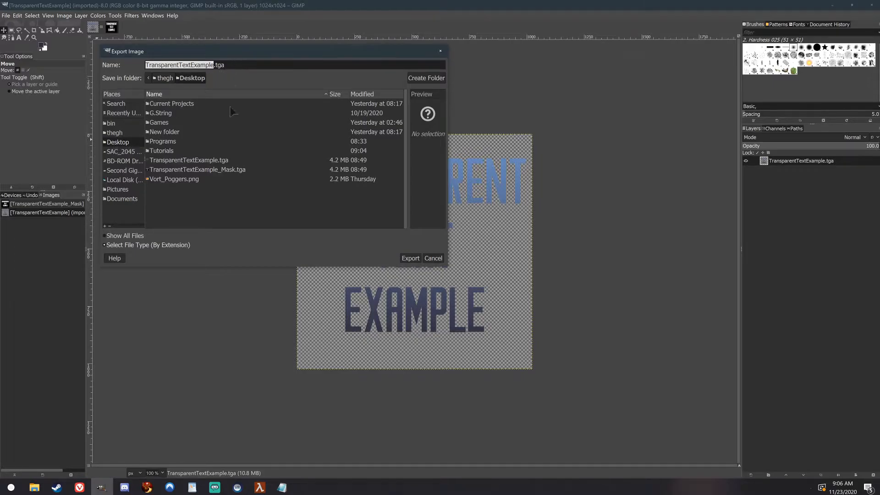
pyautogui.click(218, 162)
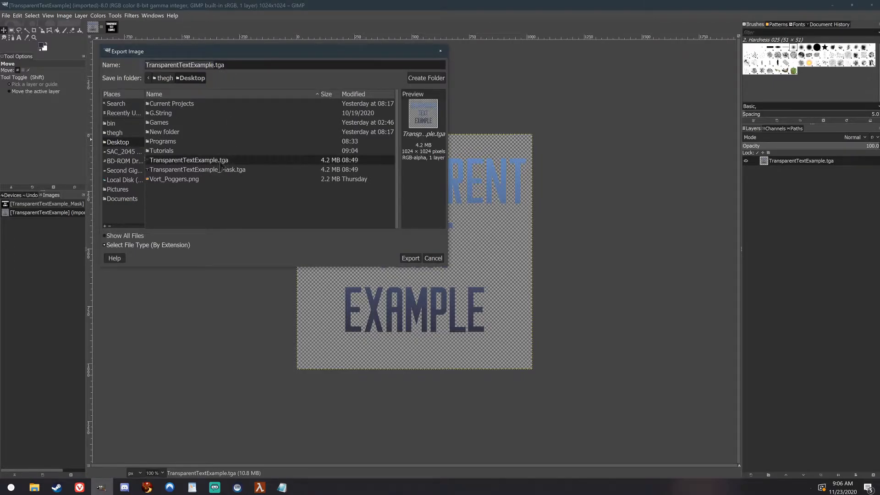
pyautogui.click(415, 260)
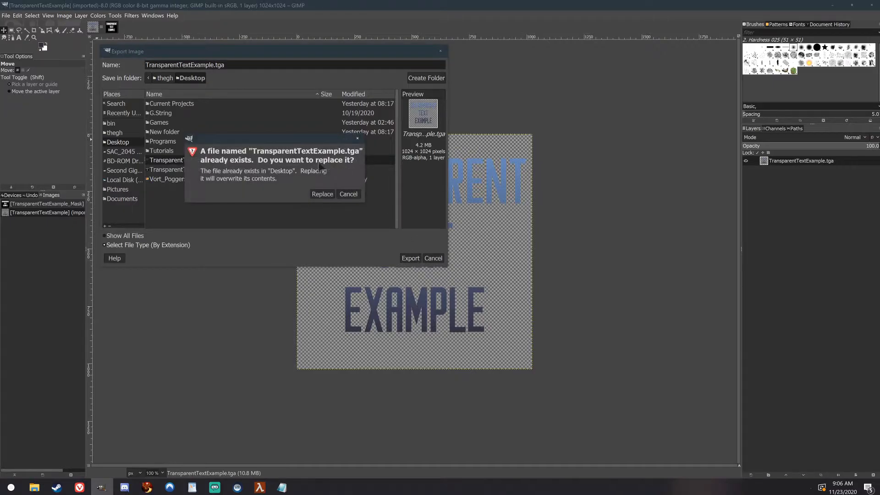
pyautogui.click(322, 194)
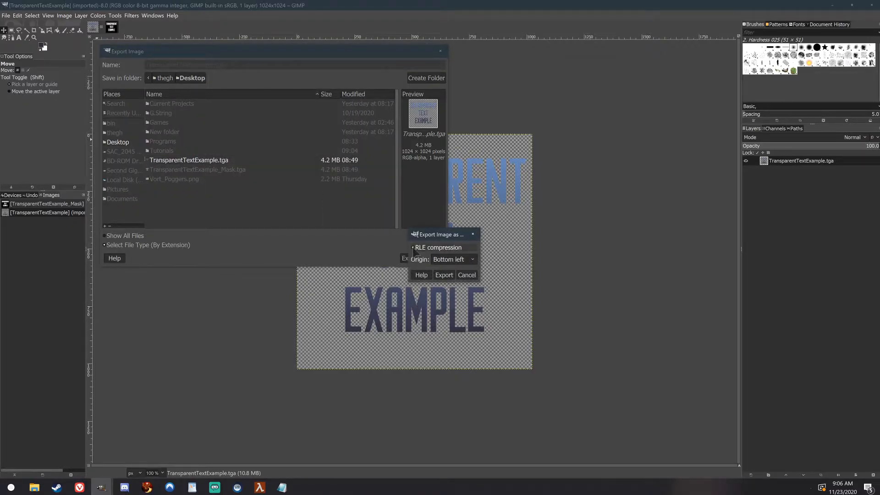
pyautogui.click(443, 275)
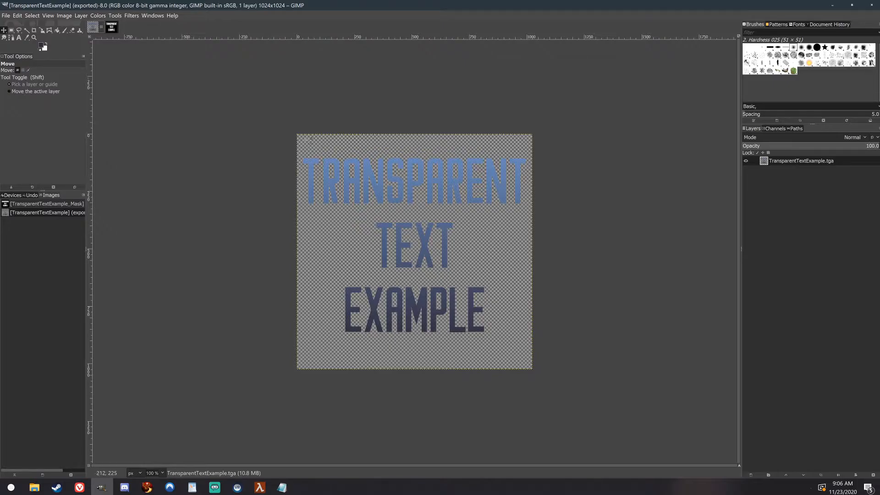
# Check the export name and location for the mask image TransparentTextExample_Mask.tga, without exporting it
pyautogui.click(111, 27)
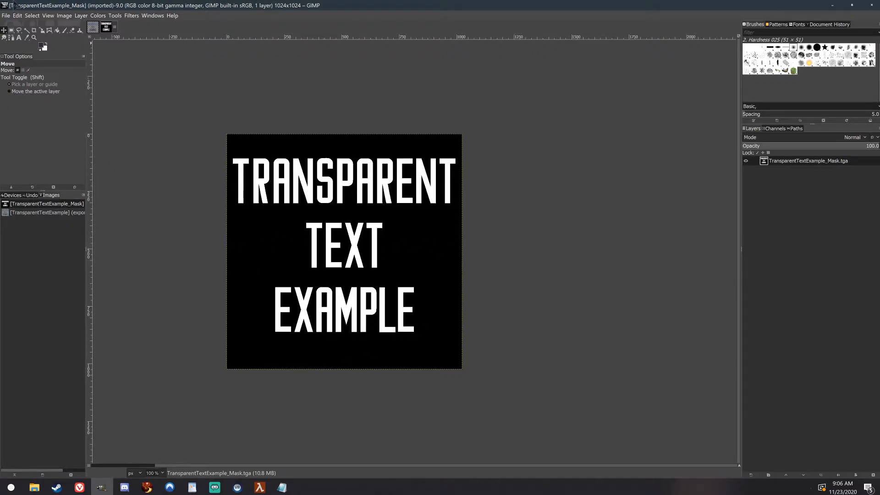
pyautogui.click(5, 17)
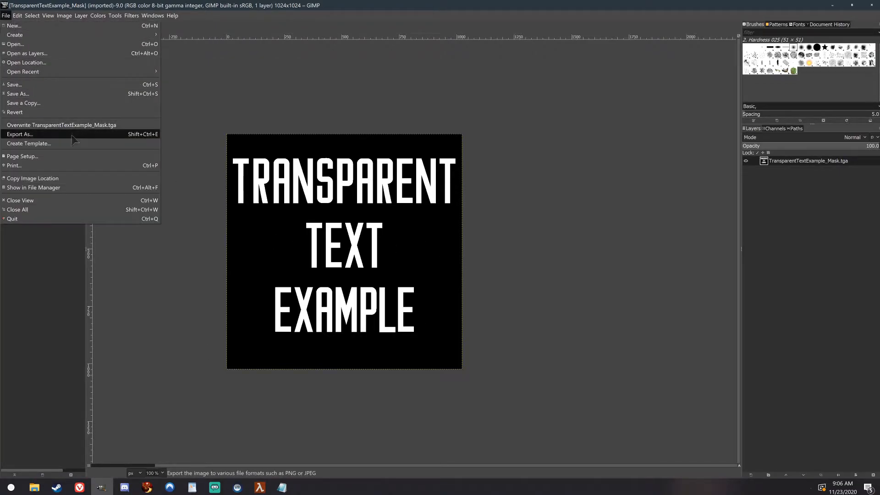
pyautogui.click(114, 134)
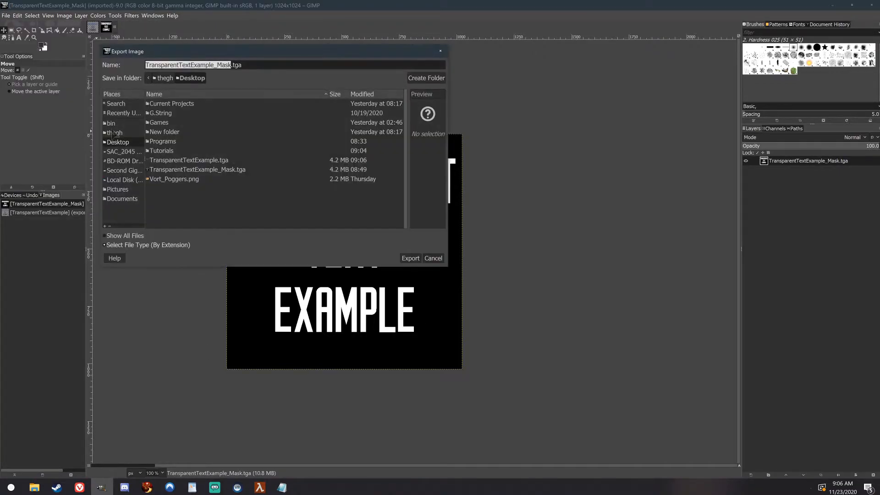
pyautogui.click(216, 170)
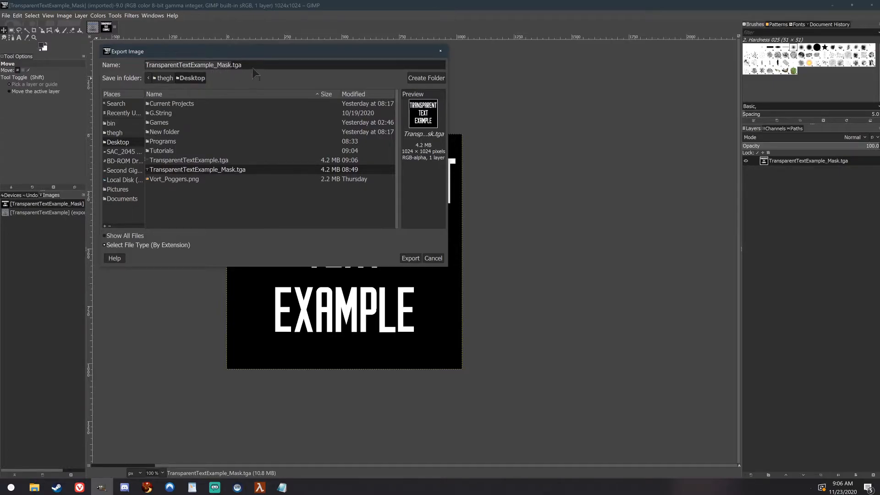
pyautogui.click(434, 258)
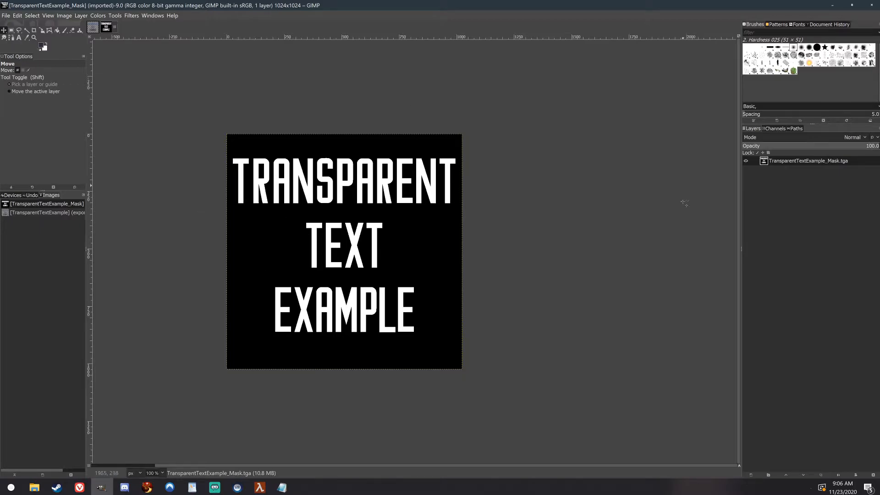
# Close GIMP and open the Material Editor from the Half-Life: Alyx Asset Browser
pyautogui.click(872, 5)
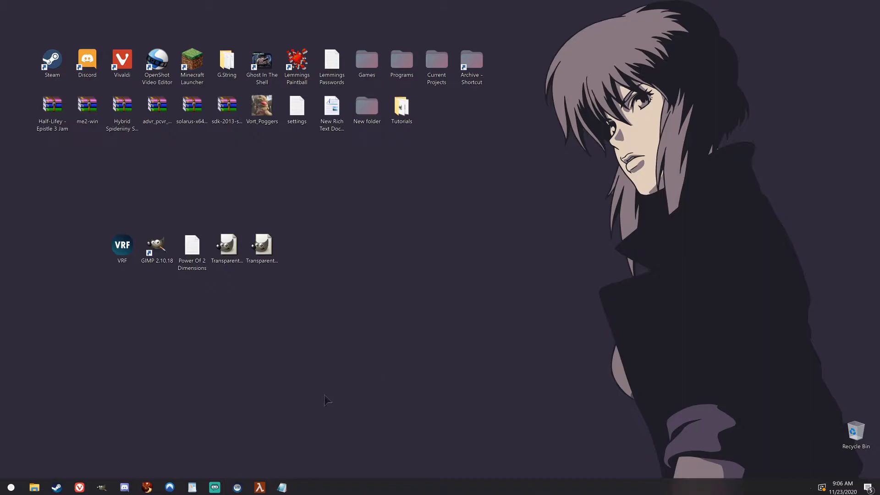
pyautogui.moveTo(259, 488)
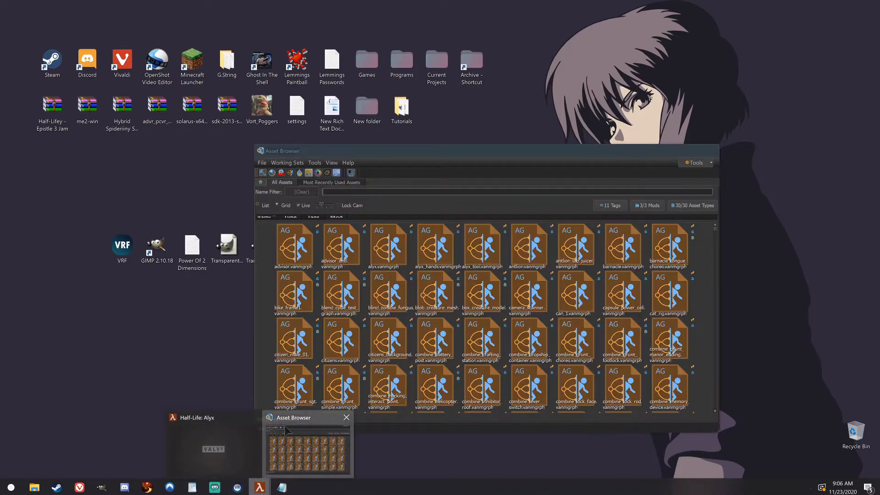
pyautogui.click(286, 434)
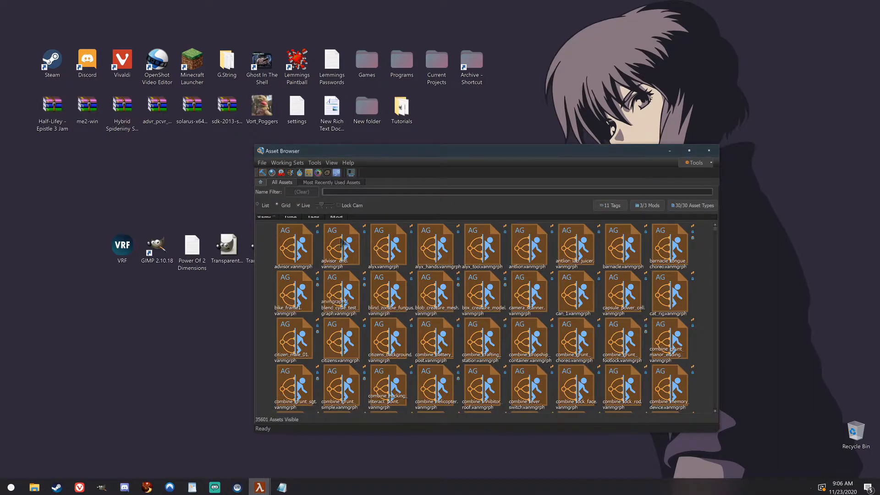
pyautogui.click(272, 175)
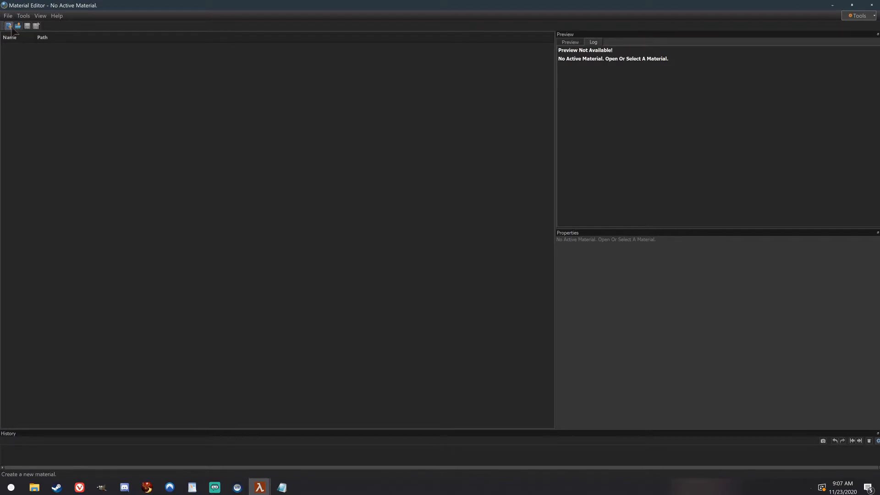
# Create a new material and save it as transparenttextexample.vmat in the addon's materials folder, replacing the existing file
pyautogui.click(8, 26)
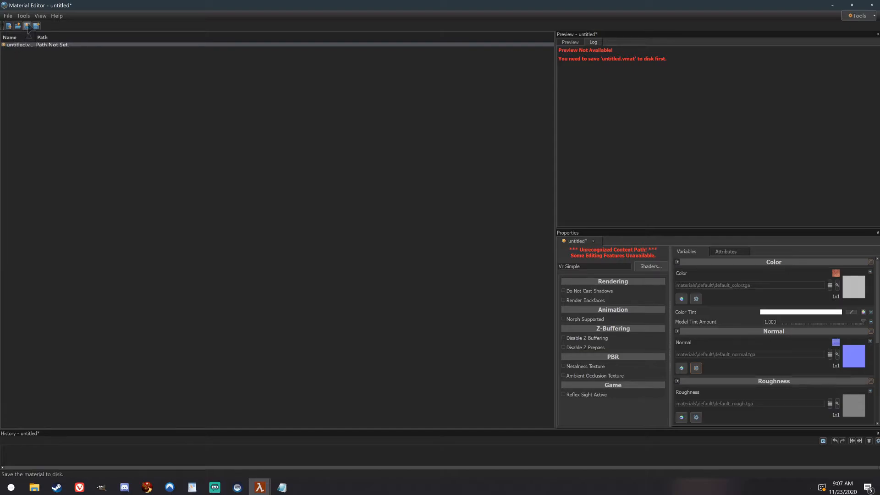
pyautogui.click(27, 26)
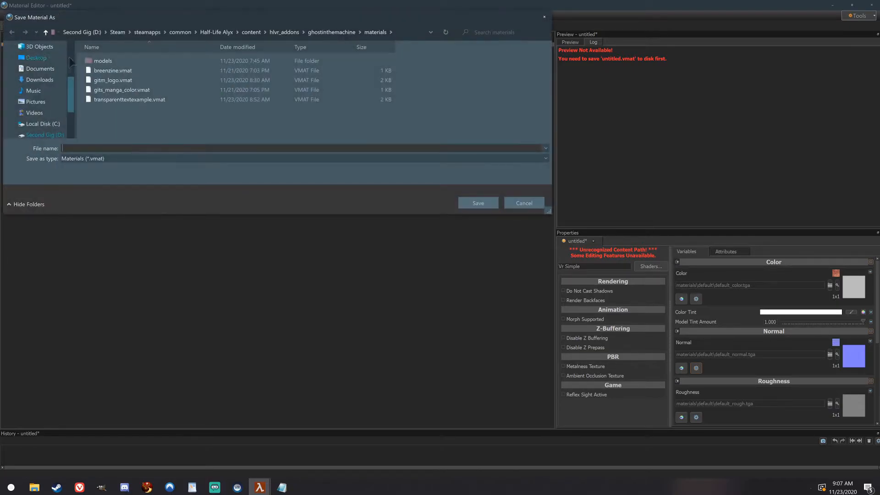
pyautogui.click(182, 98)
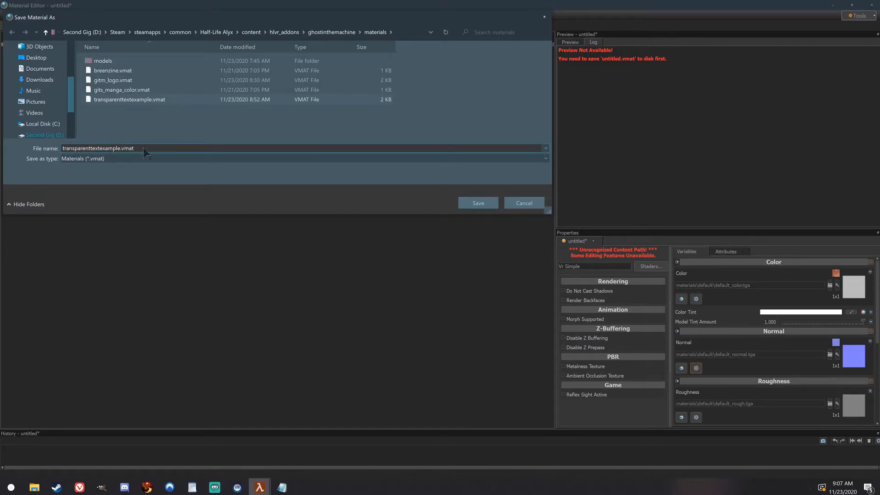
pyautogui.click(476, 208)
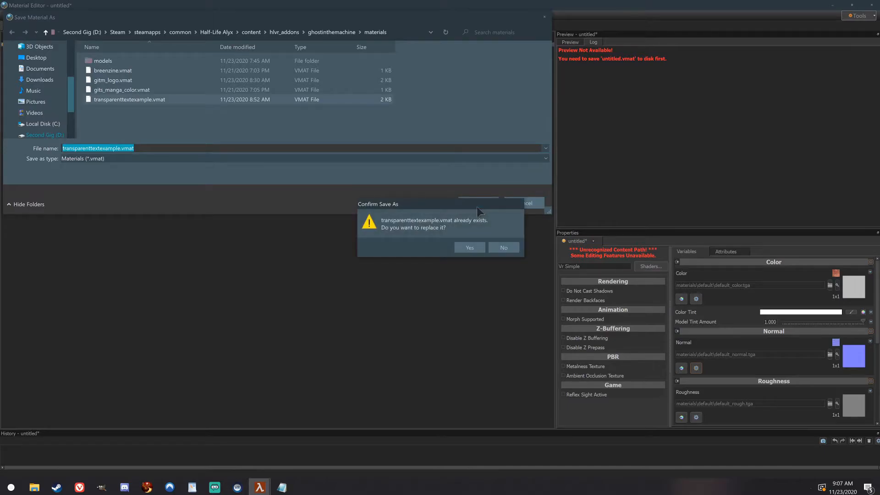
pyautogui.click(470, 248)
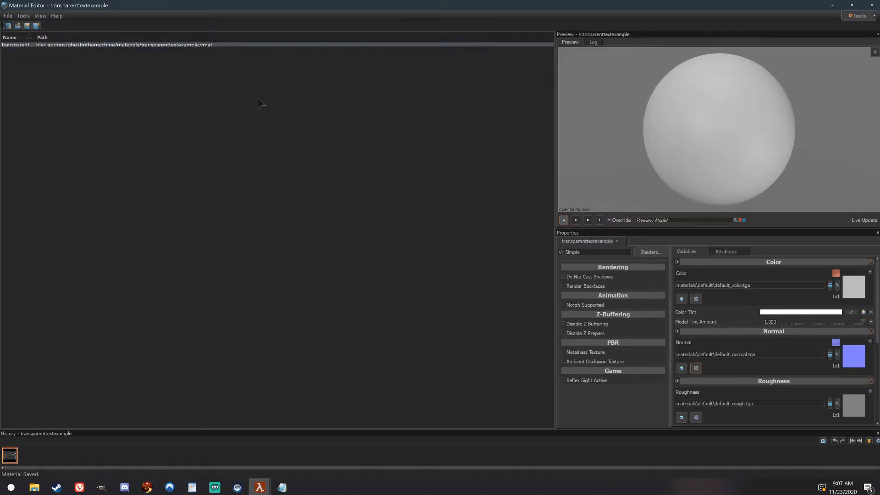
# Change the material's shader to Vr Complex
pyautogui.moveTo(727, 125)
pyautogui.mouseDown()
pyautogui.moveTo(775, 132)
pyautogui.moveTo(691, 128)
pyautogui.moveTo(713, 111)
pyautogui.moveTo(711, 128)
pyautogui.moveTo(724, 127)
pyautogui.mouseUp()
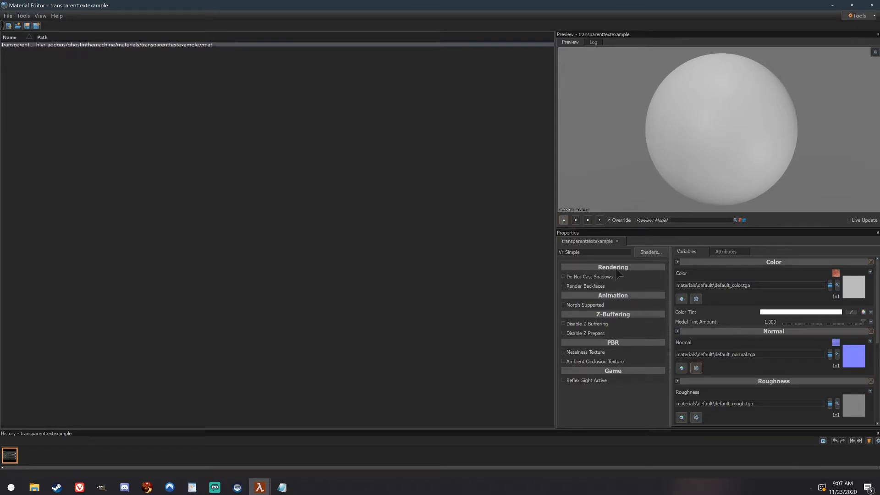
pyautogui.click(662, 255)
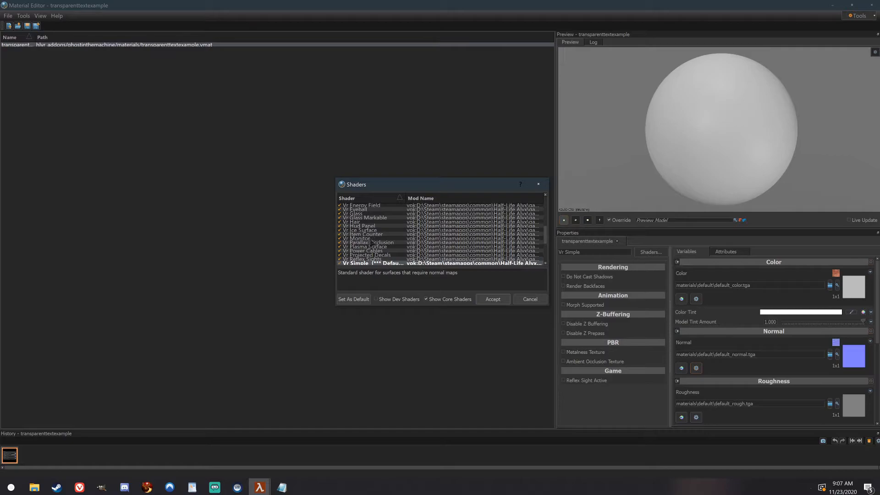
pyautogui.scroll(3, 372, 243)
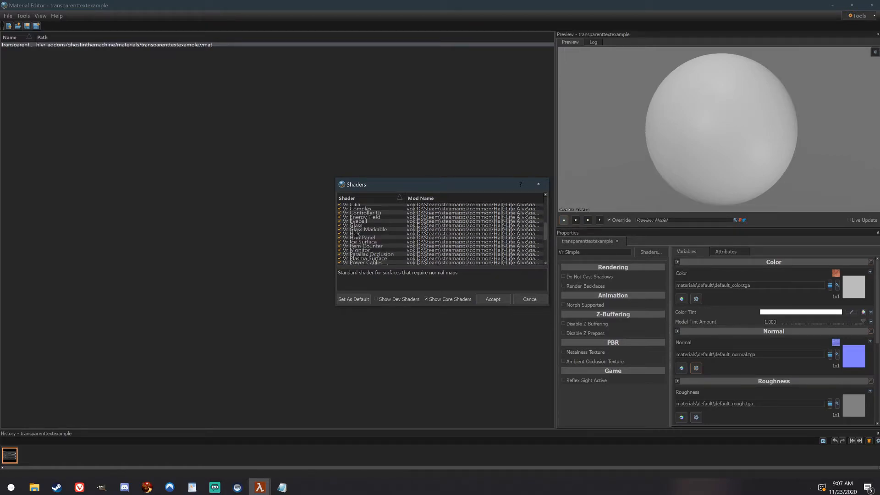
pyautogui.scroll(2, 357, 234)
pyautogui.click(396, 233)
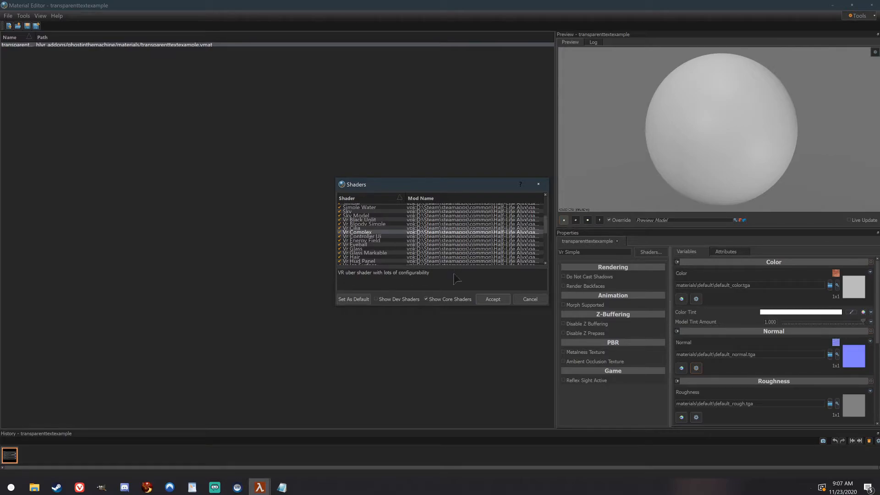
pyautogui.click(493, 299)
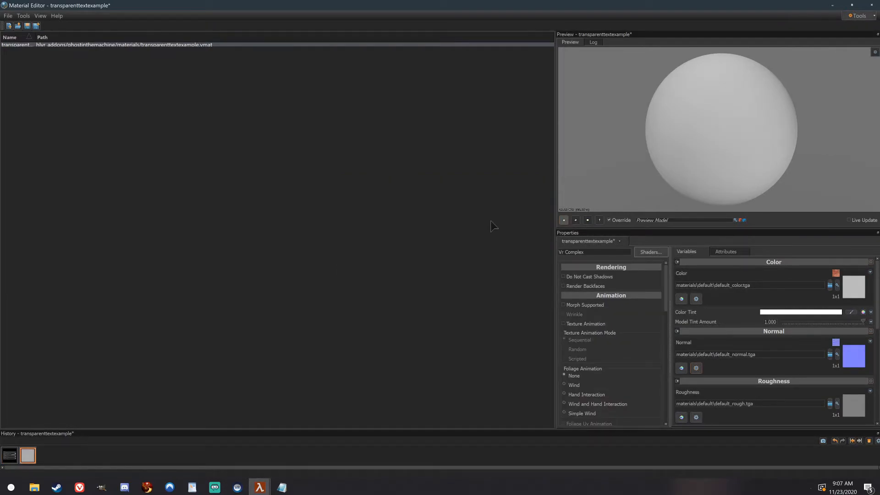
# Set the material's Color texture to TransparentTextExample.tga from the addon's textures folder, showing all image types in the file chooser
pyautogui.click(830, 286)
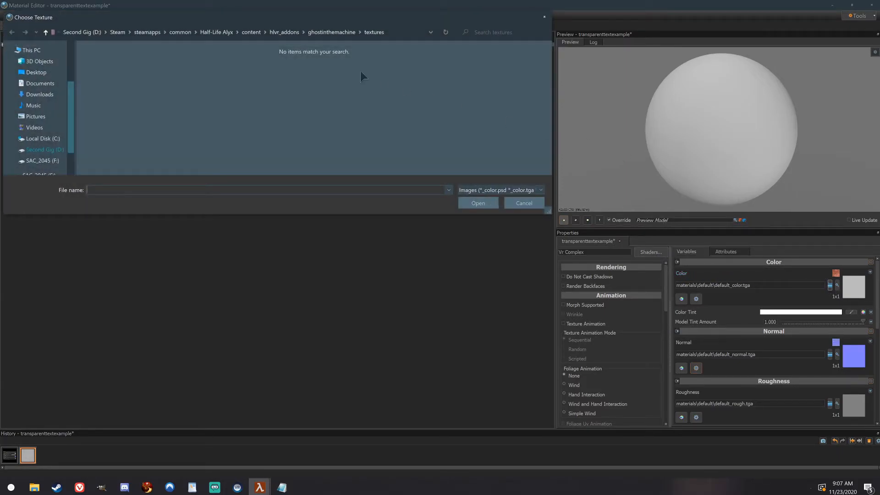
pyautogui.click(332, 32)
pyautogui.doubleClick(172, 107)
pyautogui.click(533, 190)
pyautogui.click(512, 207)
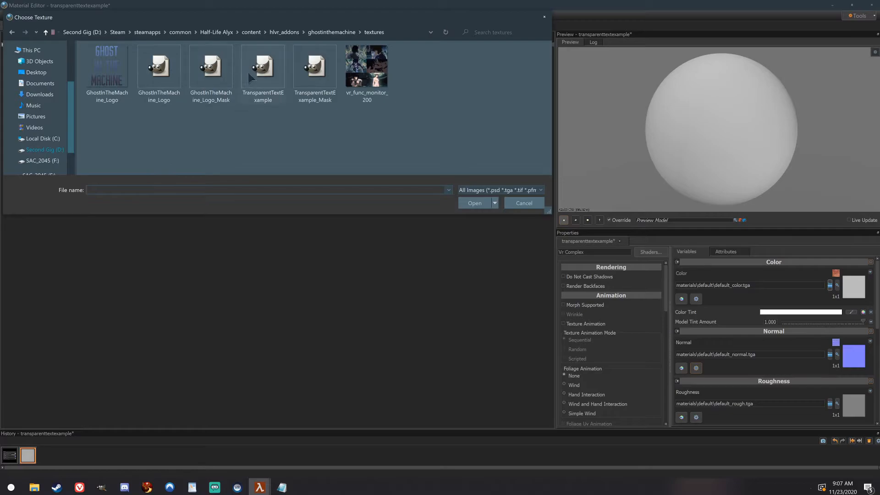
pyautogui.click(265, 75)
pyautogui.click(475, 203)
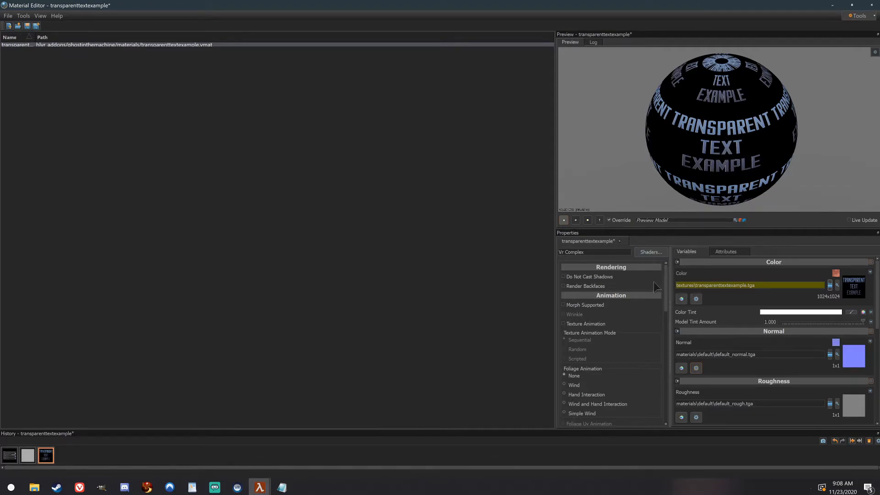
# Enable Alpha Test in the shader's Translucent options
pyautogui.scroll(-1, 648, 293)
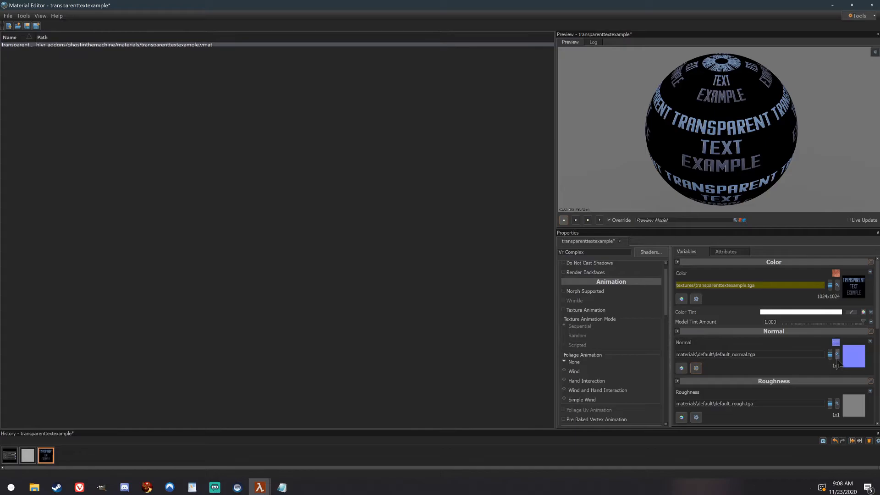
pyautogui.scroll(-6, 733, 349)
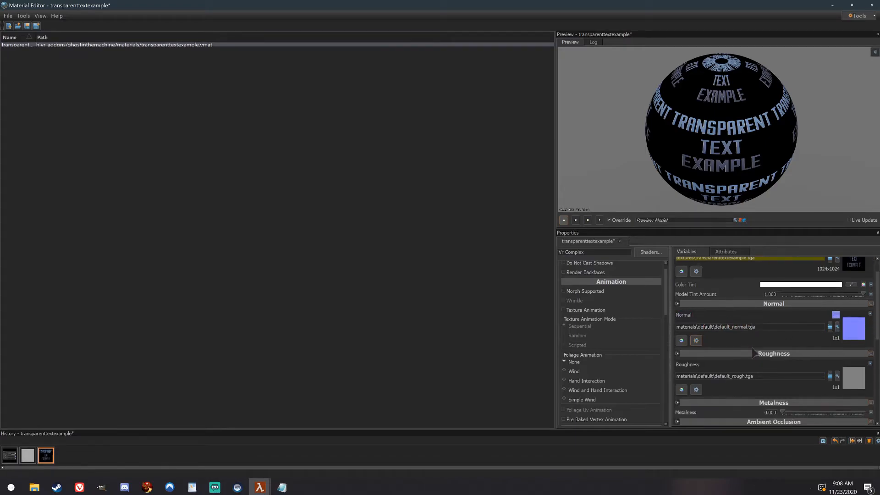
pyautogui.scroll(5, 754, 341)
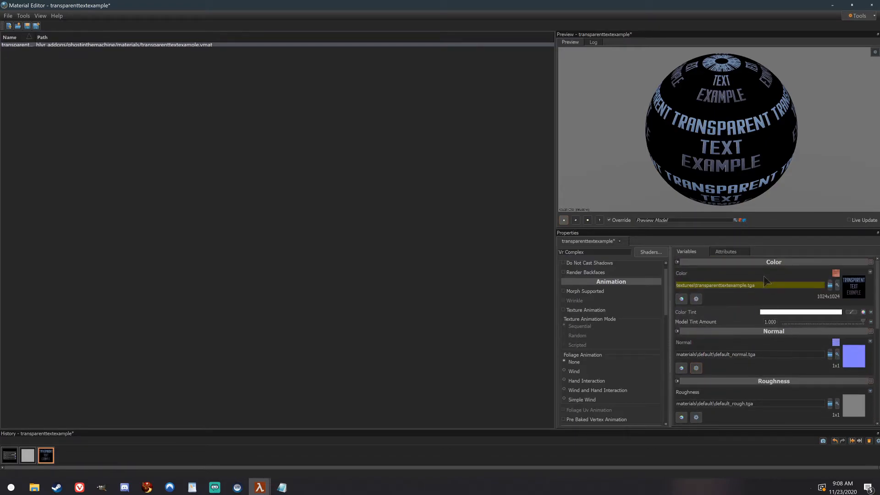
pyautogui.scroll(-8, 756, 343)
pyautogui.scroll(-2, 782, 342)
pyautogui.scroll(10, 783, 321)
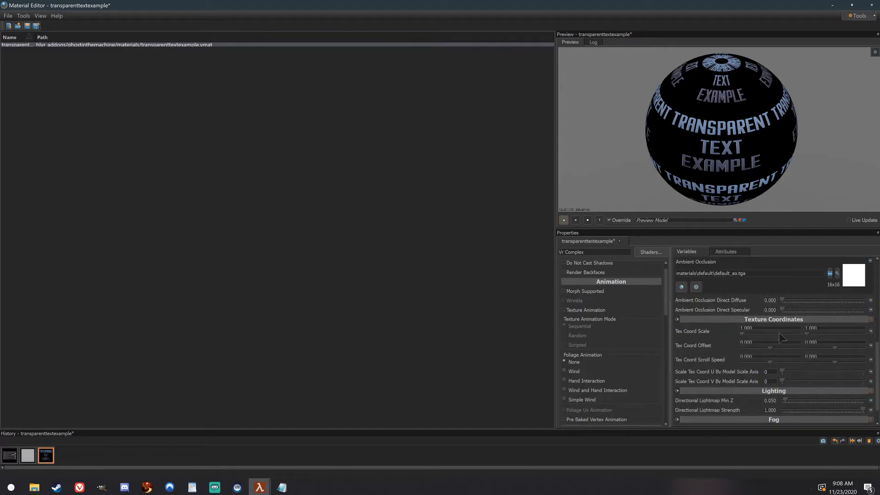
pyautogui.scroll(-1, 587, 305)
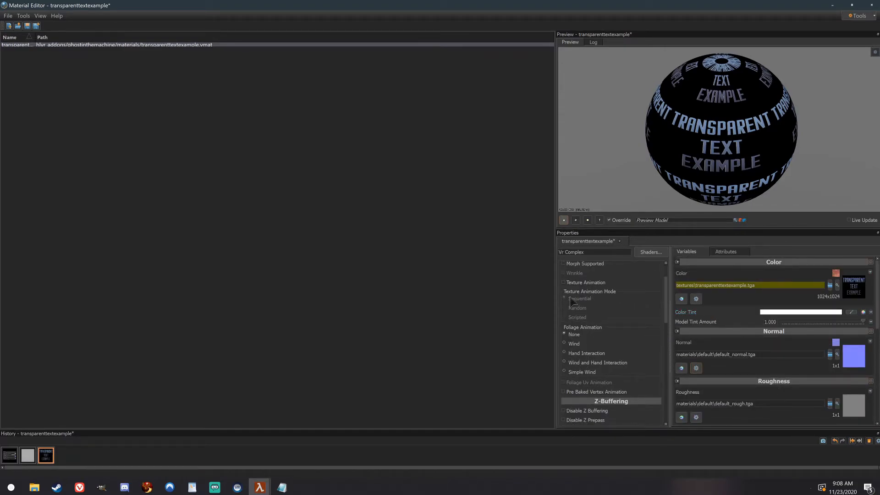
pyautogui.scroll(1, 580, 314)
pyautogui.scroll(2, 584, 315)
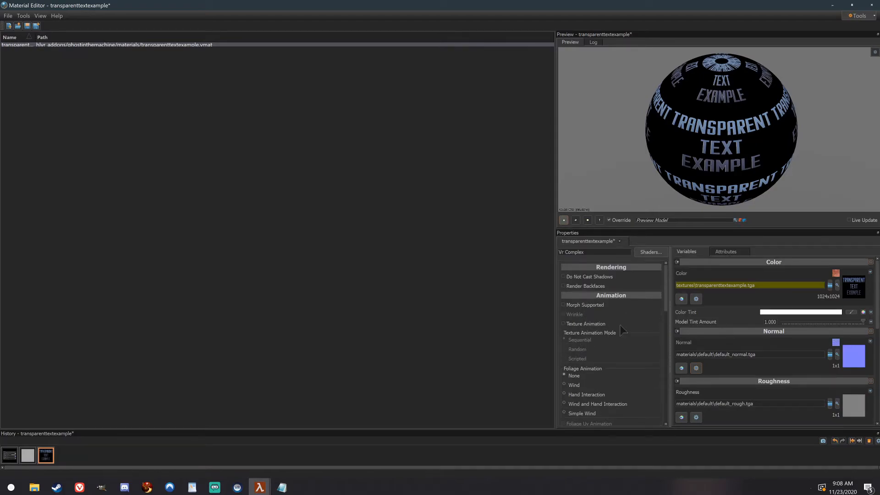
pyautogui.moveTo(667, 298); pyautogui.dragTo(668, 337)
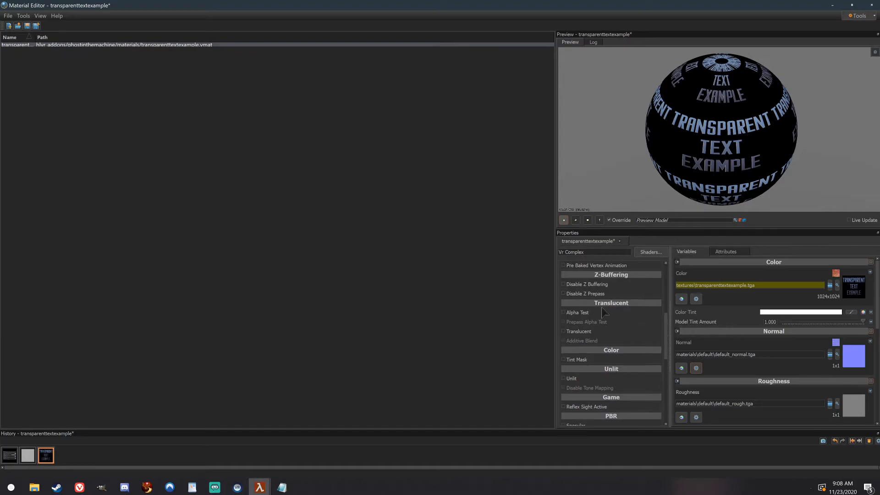
pyautogui.click(564, 313)
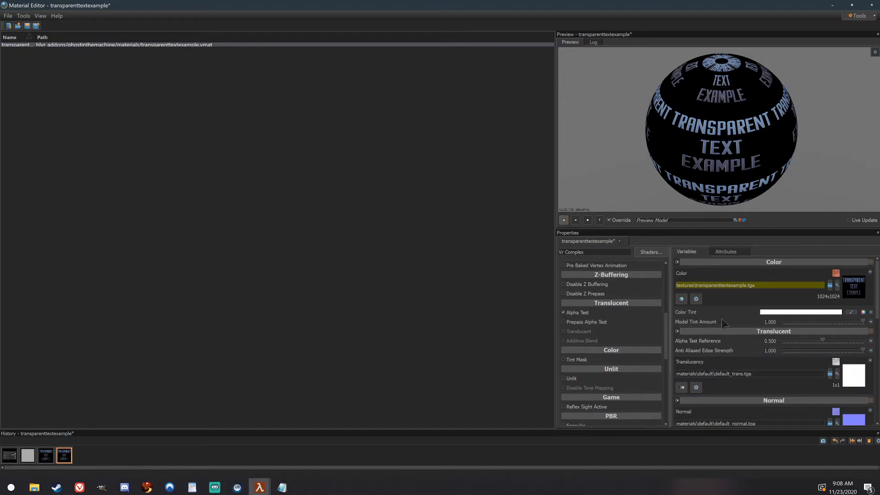
# Set the Translucency texture to TransparentTextExample_Mask.tga from the addon's textures folder, showing all image types in the file chooser
pyautogui.scroll(-3, 765, 326)
pyautogui.scroll(-2, 766, 325)
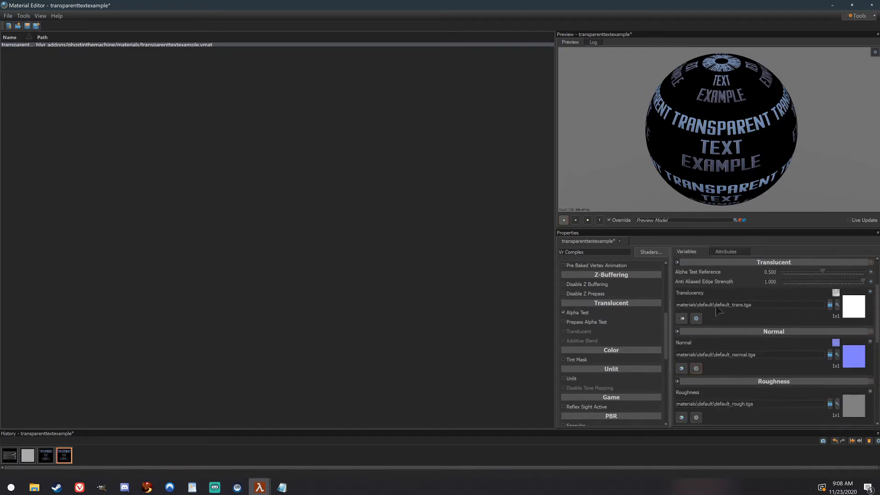
pyautogui.click(830, 306)
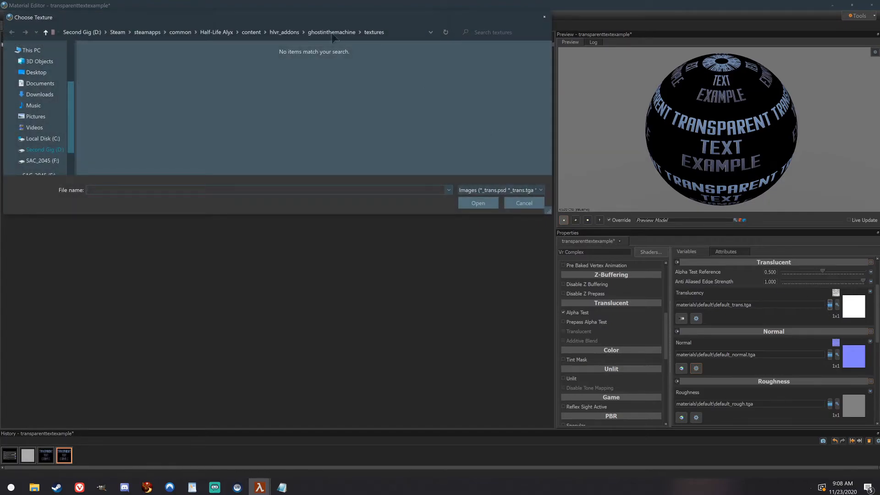
pyautogui.click(518, 190)
pyautogui.click(510, 209)
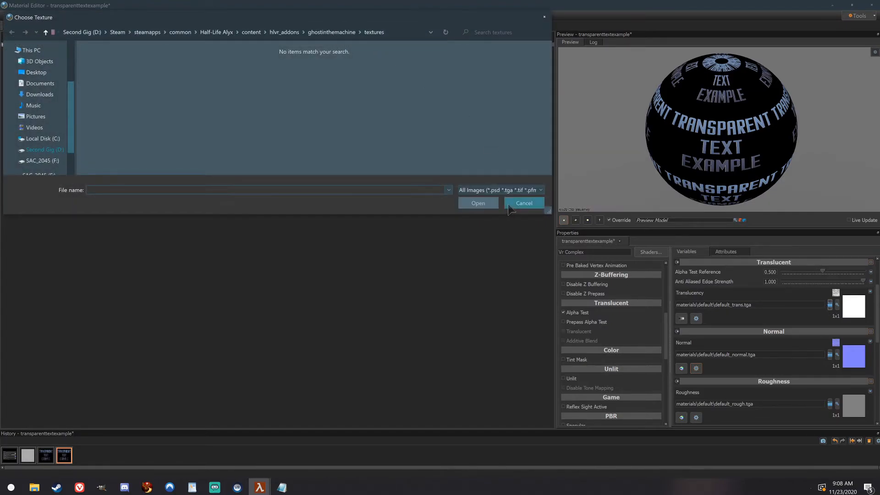
pyautogui.click(325, 71)
pyautogui.click(475, 203)
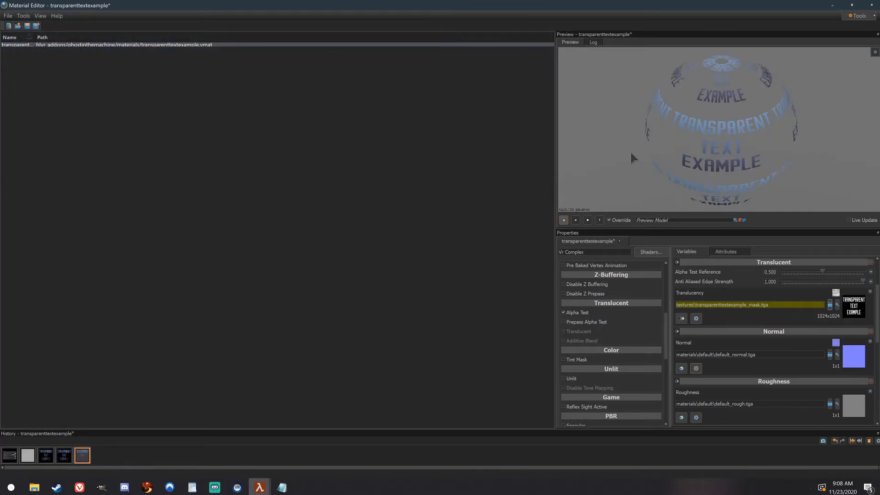
# Save the transparenttextexample material and close the Material Editor
pyautogui.moveTo(730, 132)
pyautogui.mouseDown()
pyautogui.moveTo(734, 120)
pyautogui.moveTo(735, 147)
pyautogui.moveTo(729, 132)
pyautogui.mouseUp()
pyautogui.click(27, 26)
pyautogui.click(873, 7)
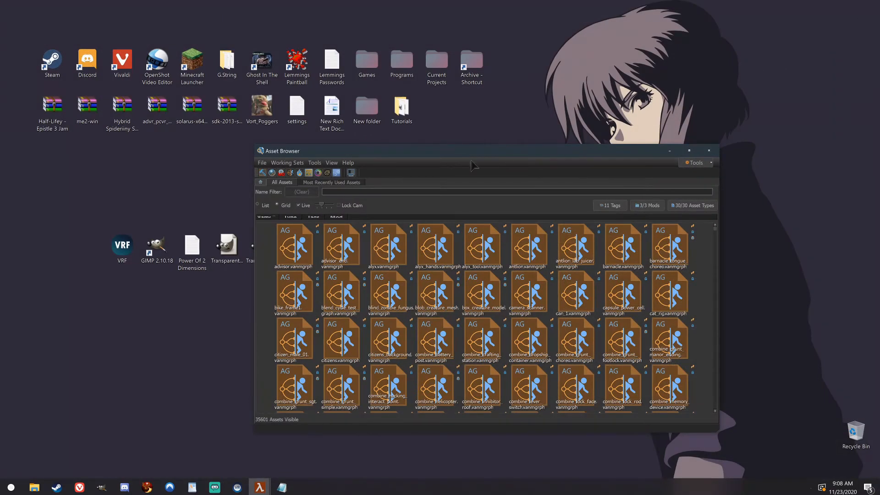
# Launch Hammer from the Asset Browser and open the recent map keycard_door_01.vmap
pyautogui.click(263, 173)
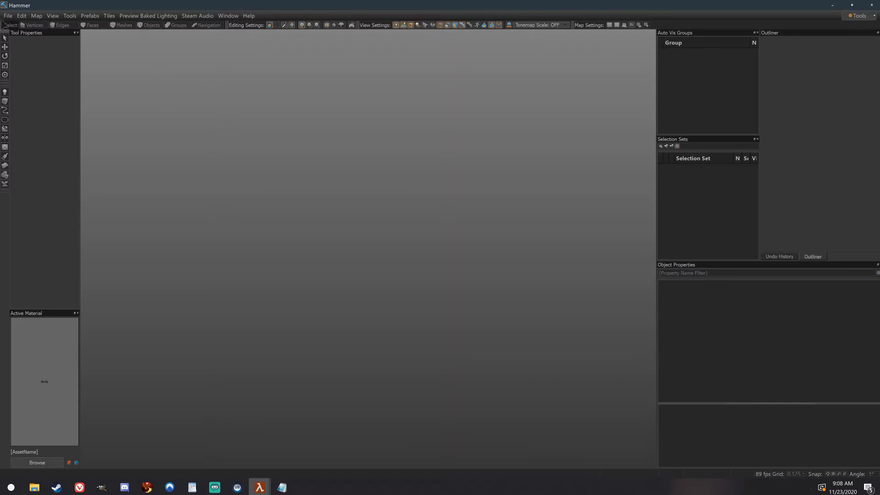
pyautogui.click(8, 16)
pyautogui.moveTo(58, 59)
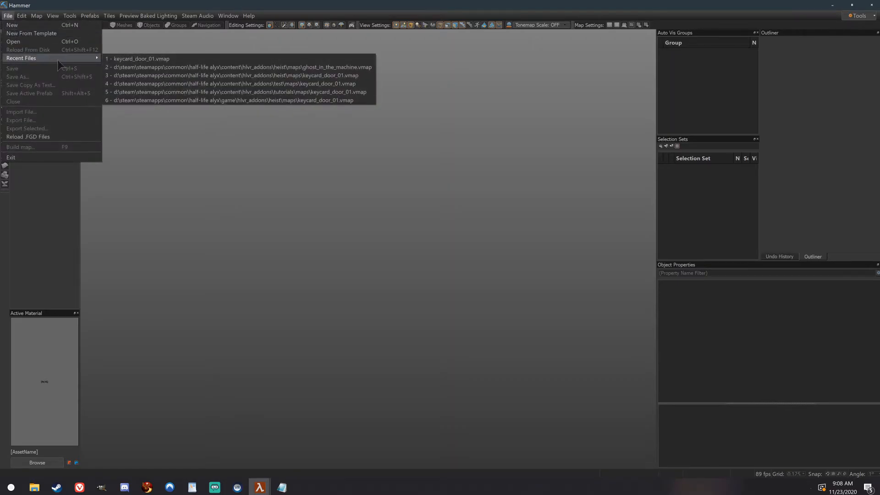
pyautogui.click(230, 59)
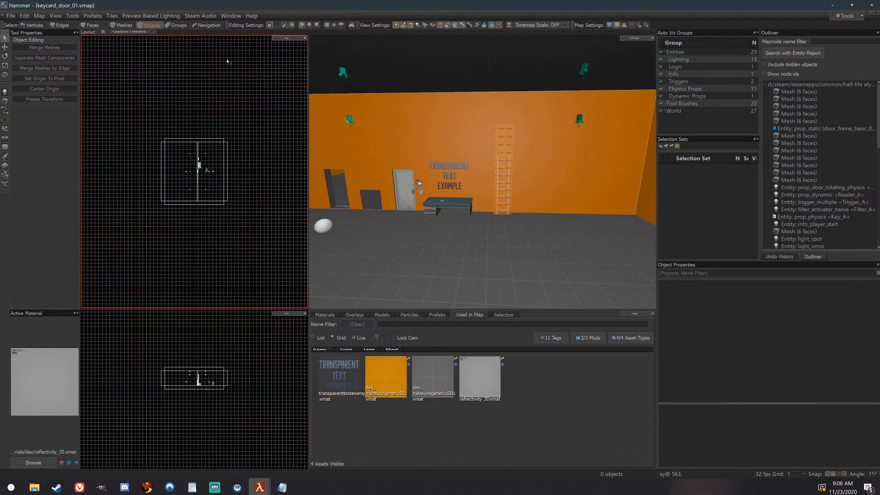
# Select the transparent text mesh on the orange wall above the desk in the 3D view
pyautogui.press('z')
pyautogui.press('w')
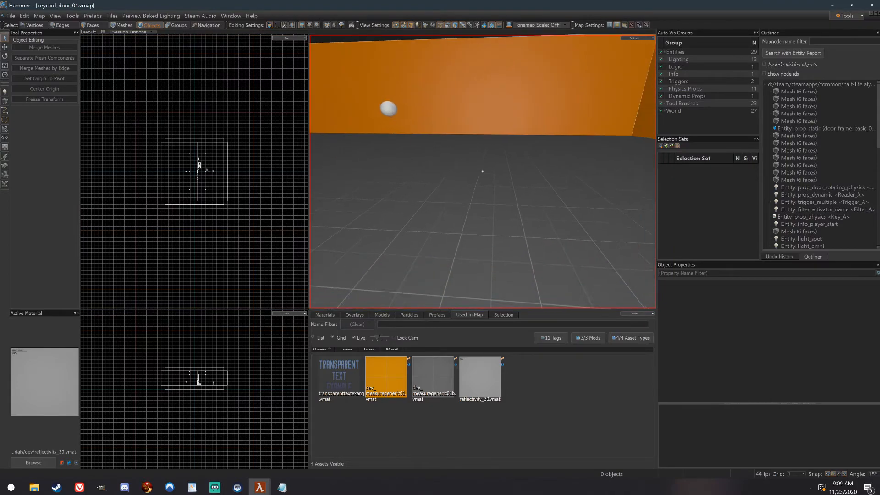
pyautogui.press('s')
pyautogui.press('w')
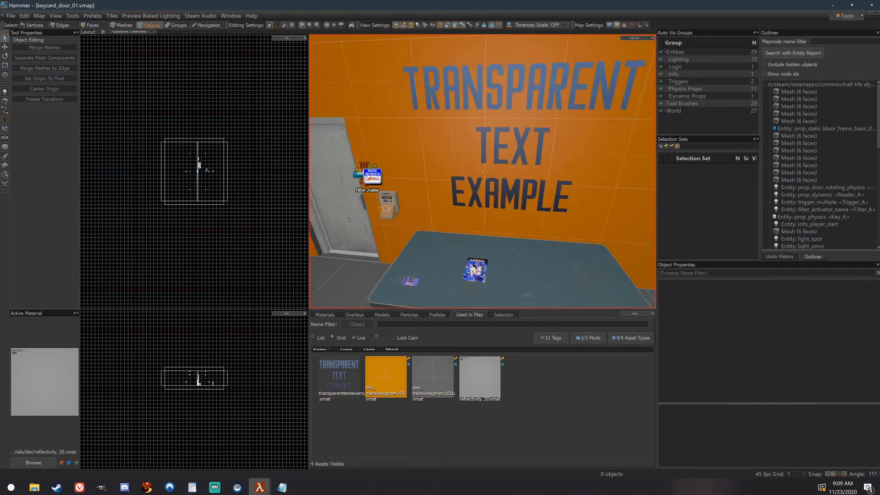
pyautogui.press('s')
pyautogui.press('z')
pyautogui.click(442, 173)
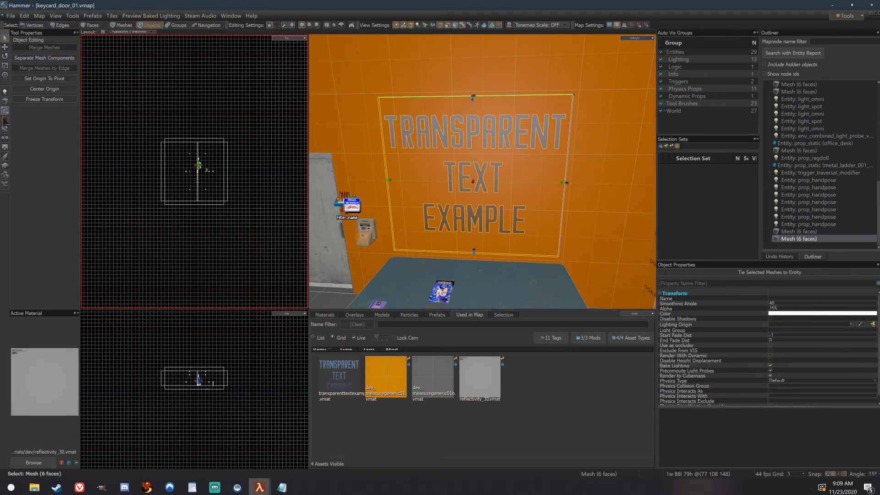
# Select the front face of the transparent text mesh and fit the texture to it
pyautogui.click(121, 26)
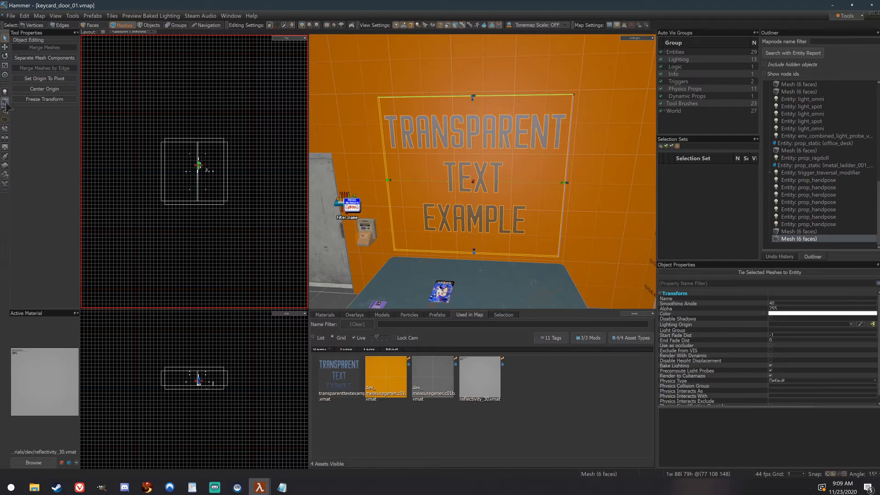
pyautogui.click(90, 25)
pyautogui.click(461, 174)
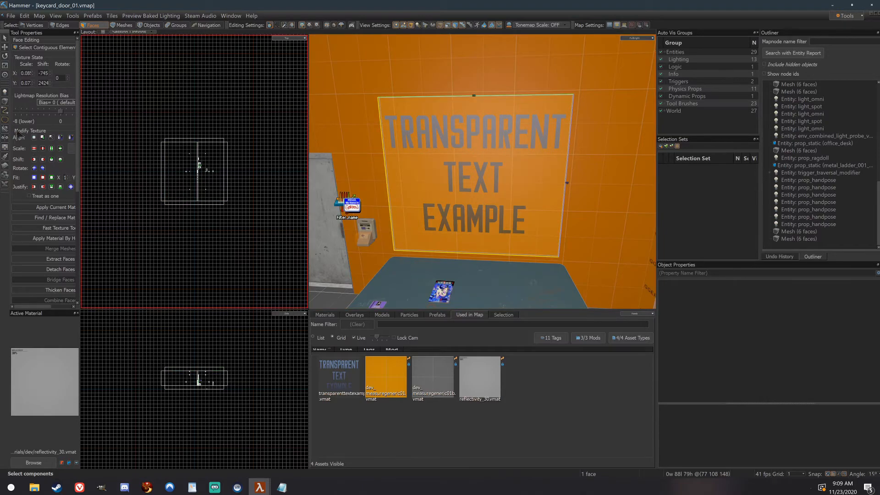
pyautogui.click(34, 177)
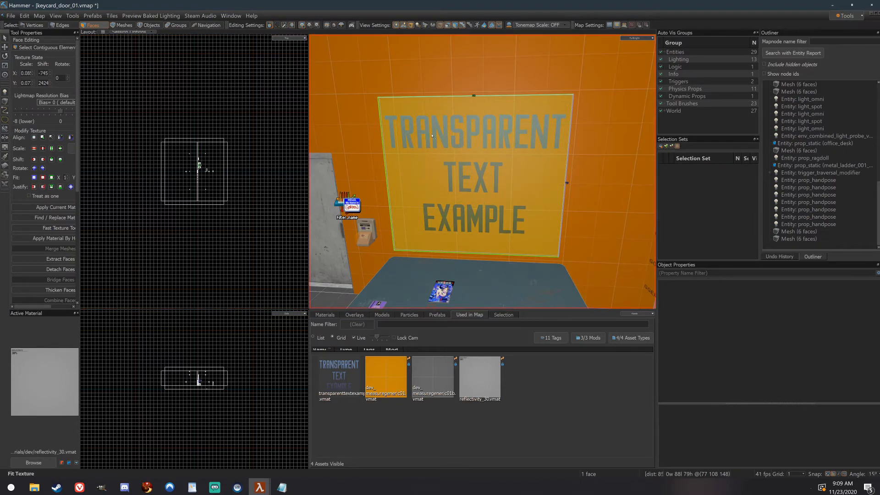
pyautogui.scroll(-3, 467, 165)
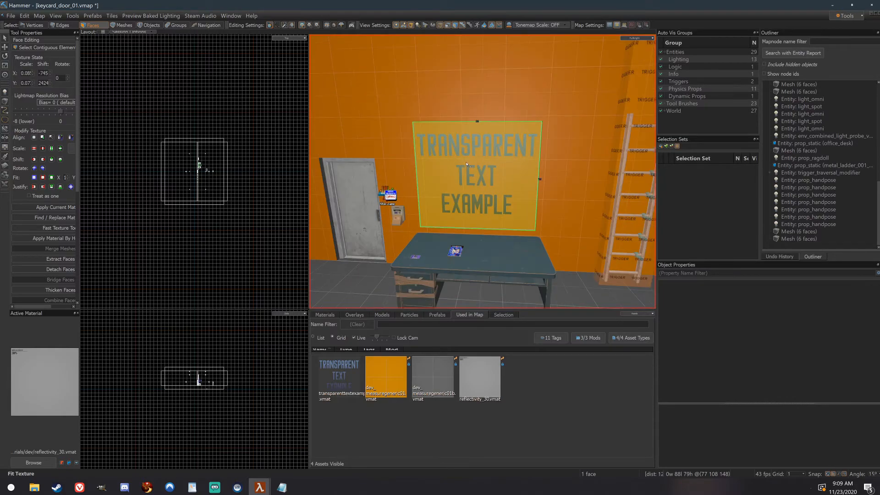
# Open the build settings for keycard_door_01.vmap and run the map in the engine, skipping the build
pyautogui.click(9, 16)
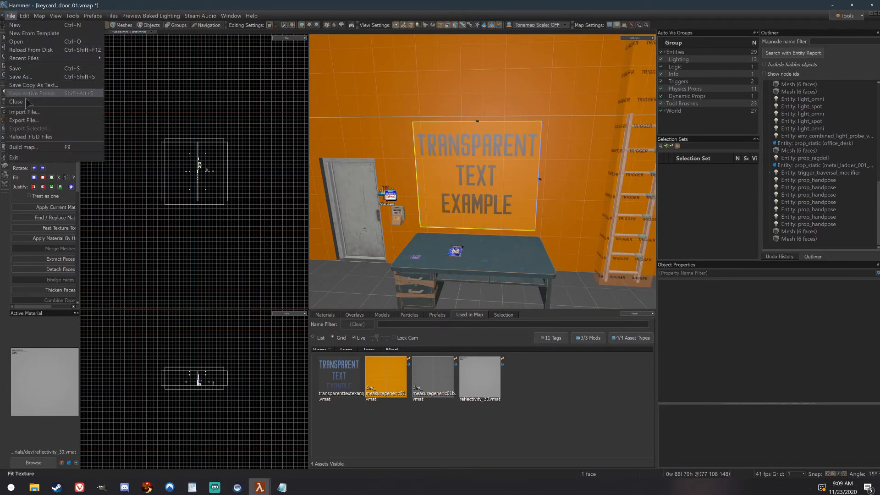
pyautogui.click(48, 153)
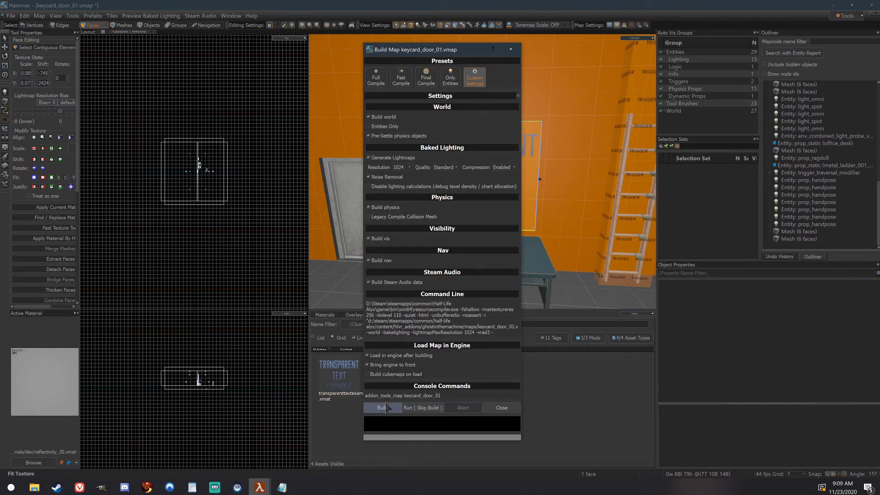
pyautogui.click(422, 408)
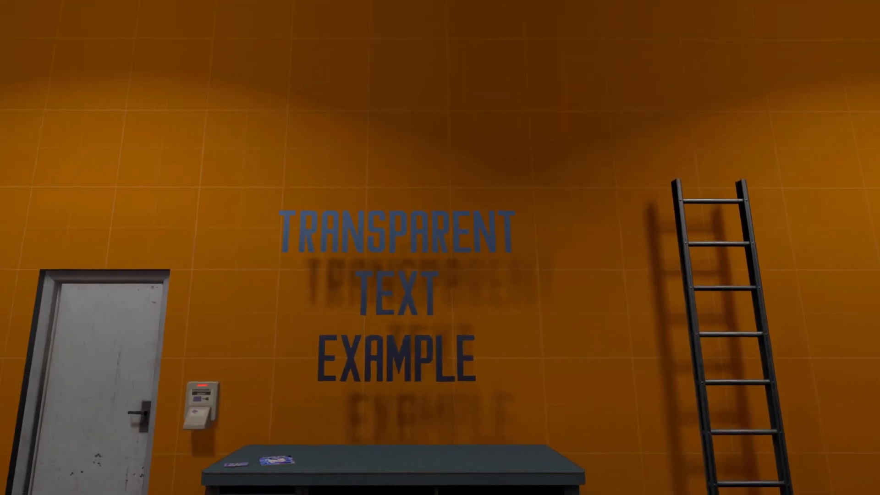
# Inspect the transparent text on the wall up close and from the side in the running map
pyautogui.press('w')
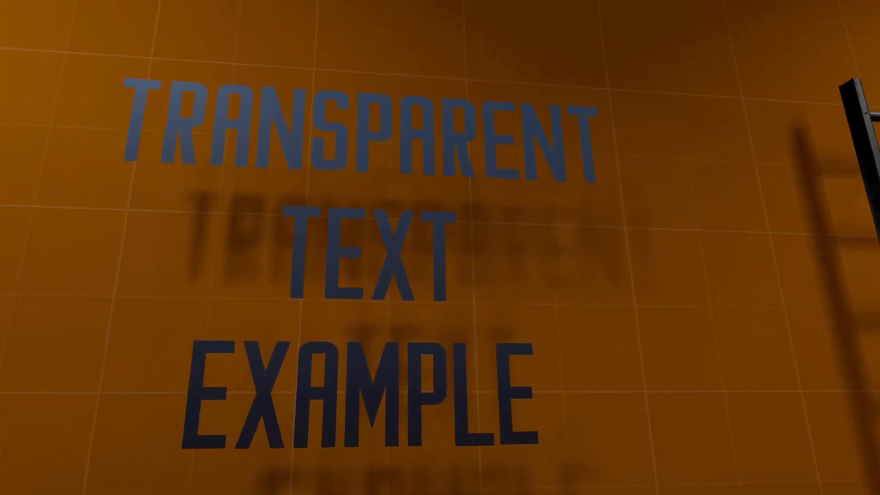
pyautogui.press('a')
pyautogui.press('d')
pyautogui.press('w')
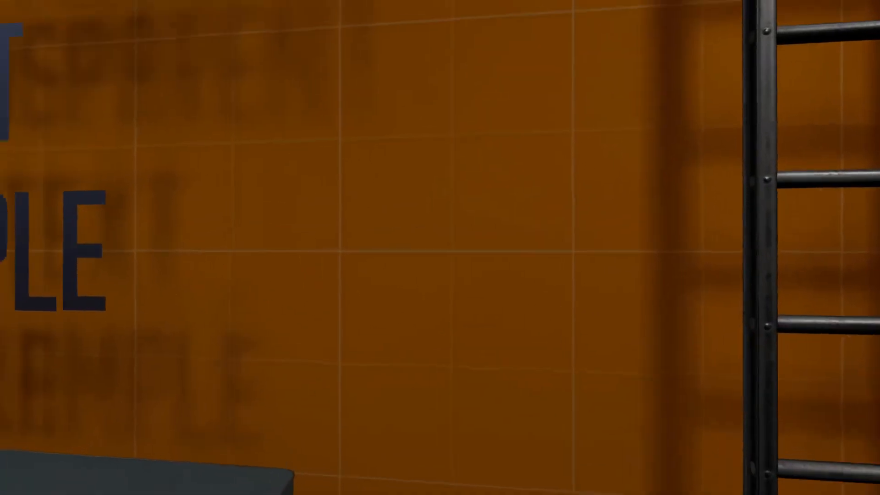